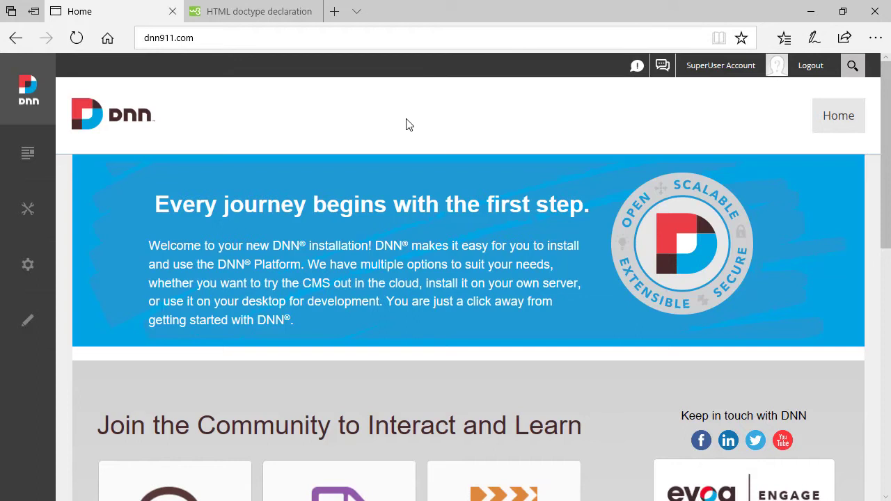
right_click(406, 120)
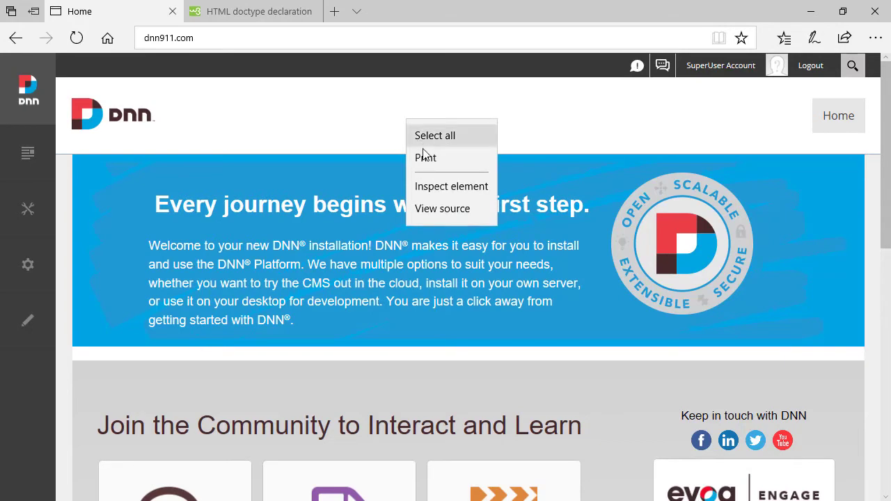
click(442, 208)
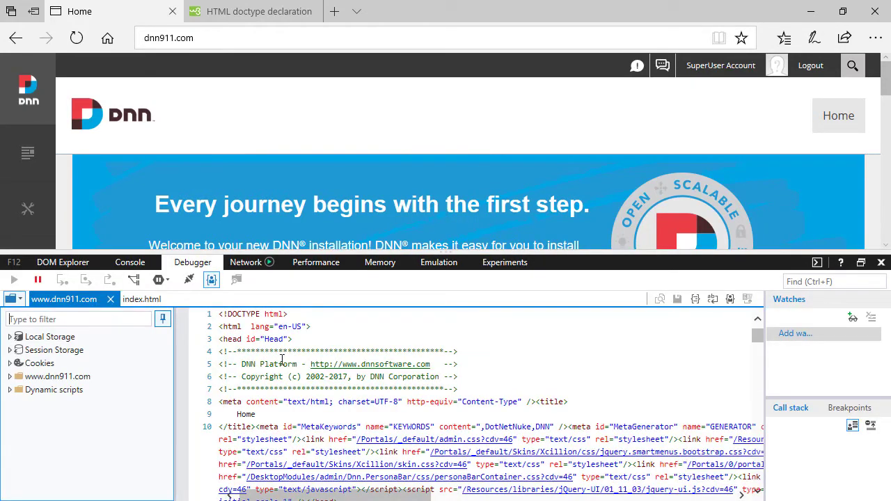
double_click(252, 315)
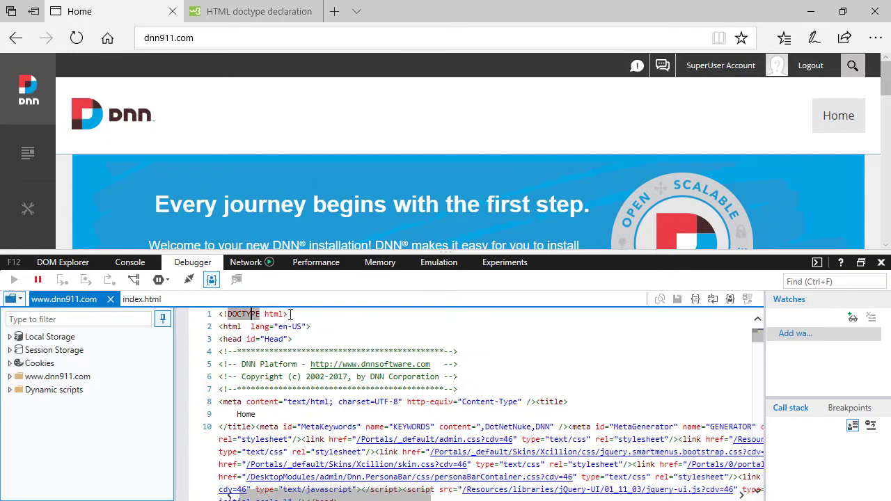
click(290, 315)
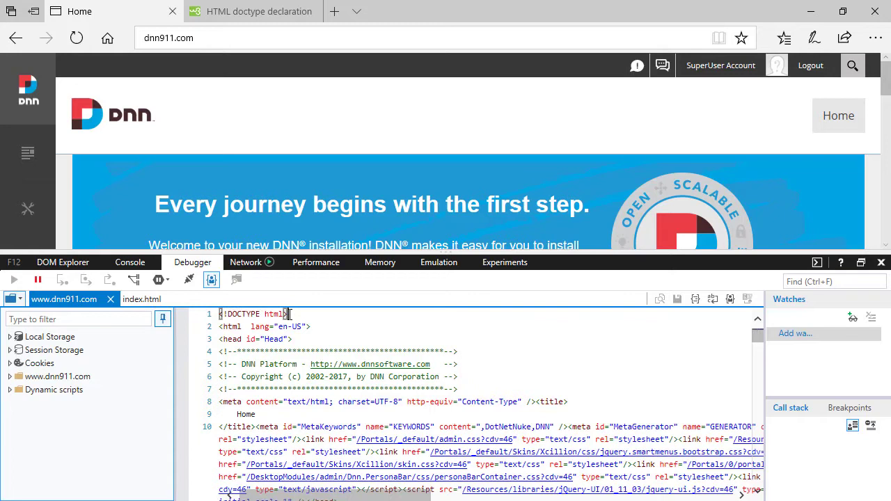
drag(293, 315, 217, 317)
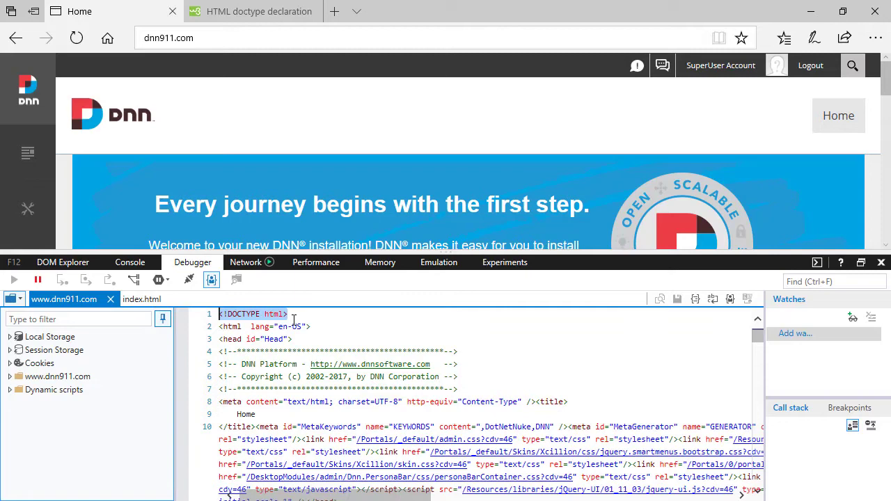
click(880, 262)
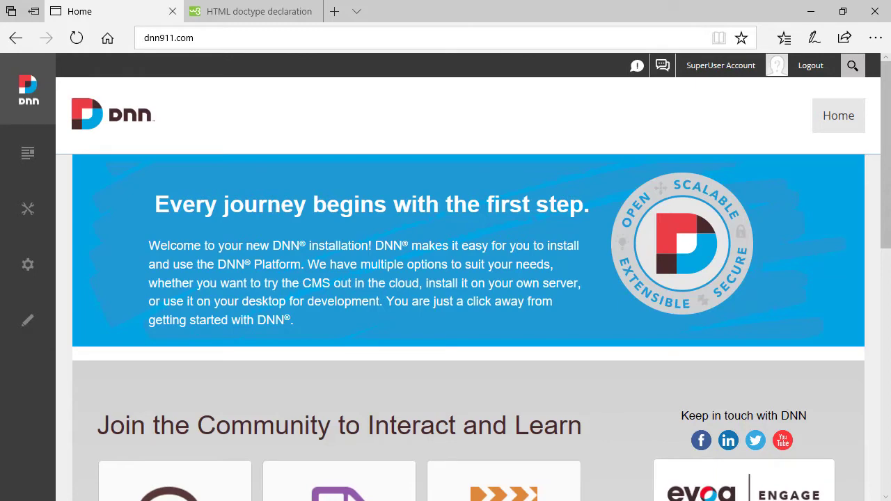
Bring up File Explorer and go through Portals, _default and Skins into the Xcillion skin folder.
key(super+Up)
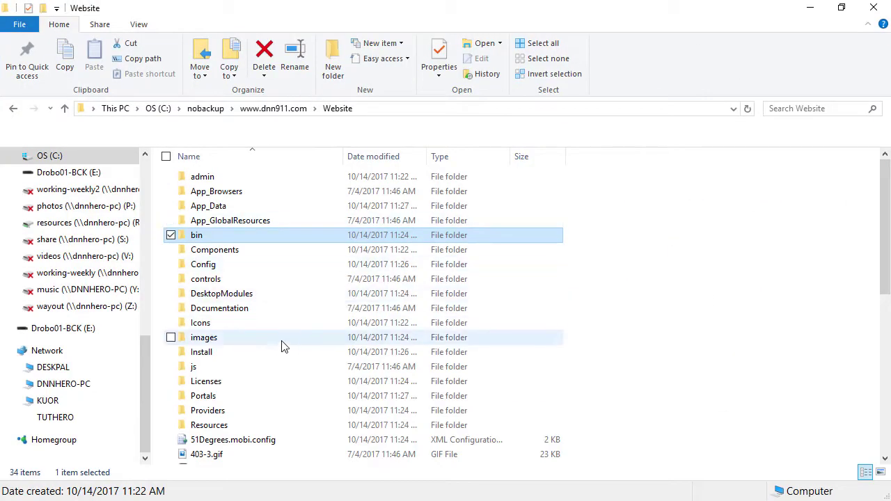
double_click(245, 401)
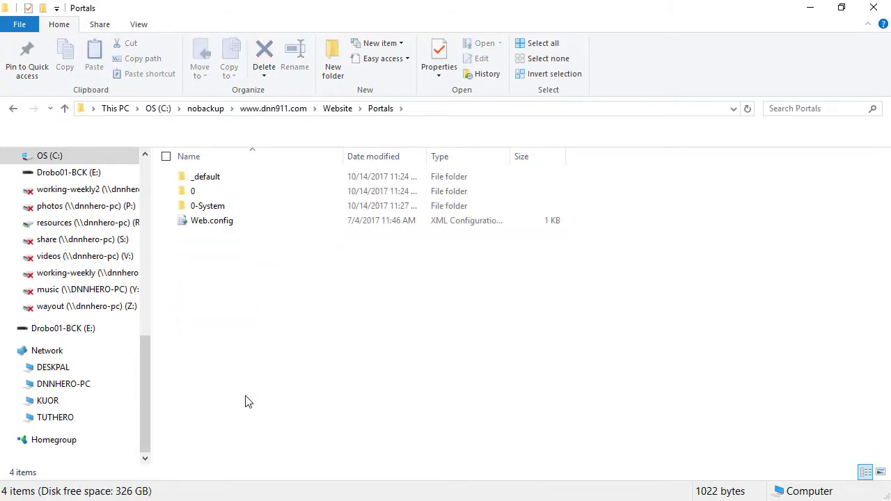
double_click(225, 183)
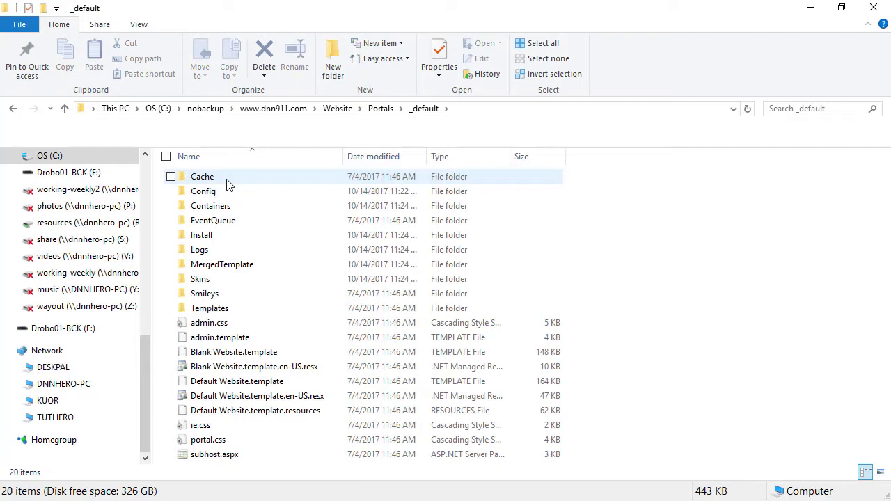
double_click(197, 279)
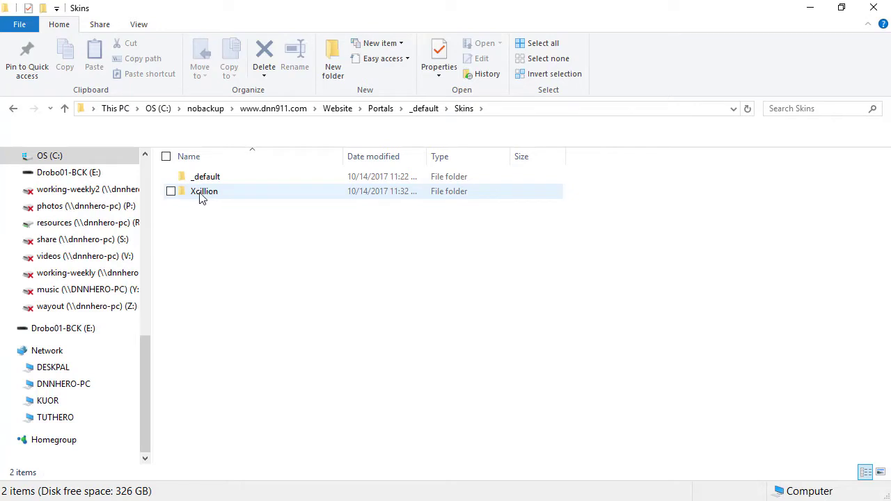
double_click(216, 196)
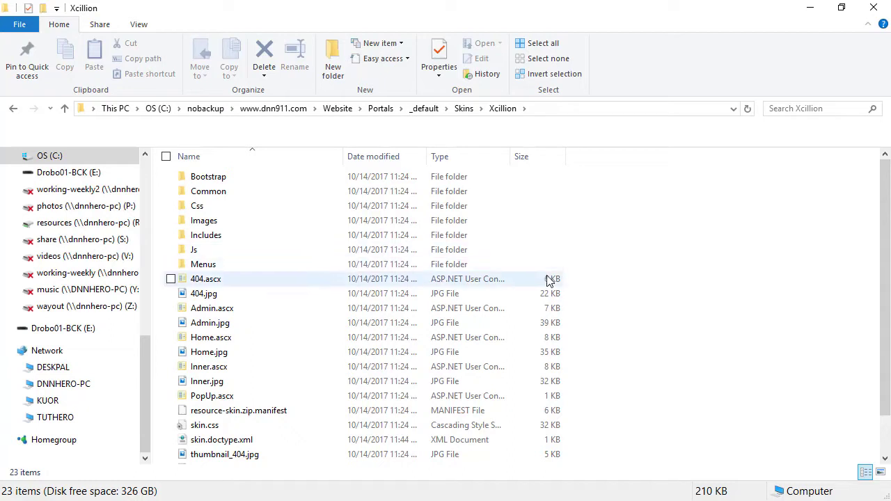
click(518, 322)
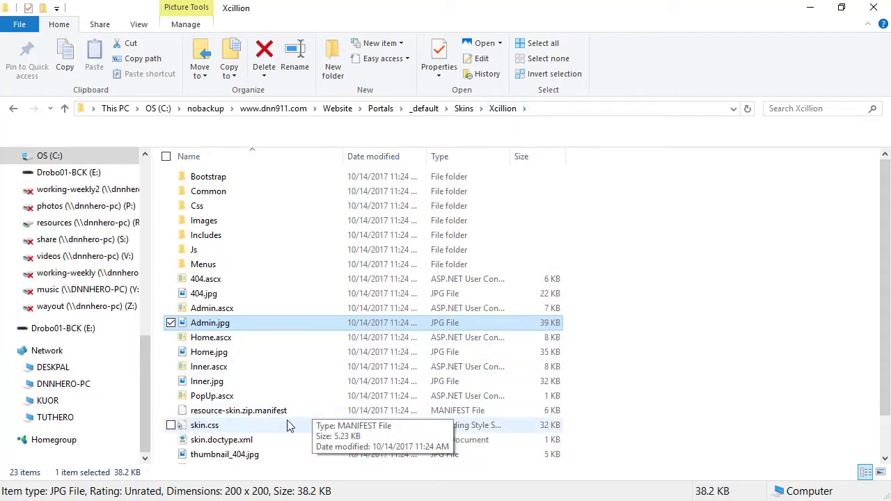
click(271, 440)
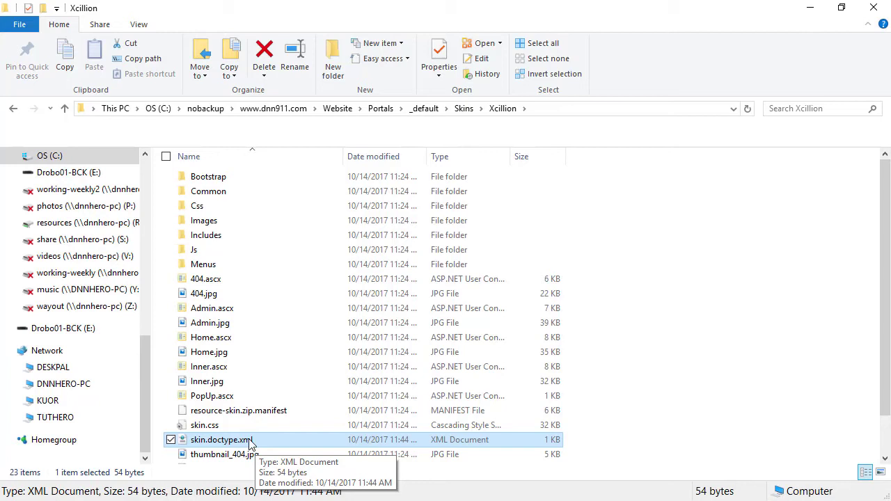
click(215, 396)
click(224, 368)
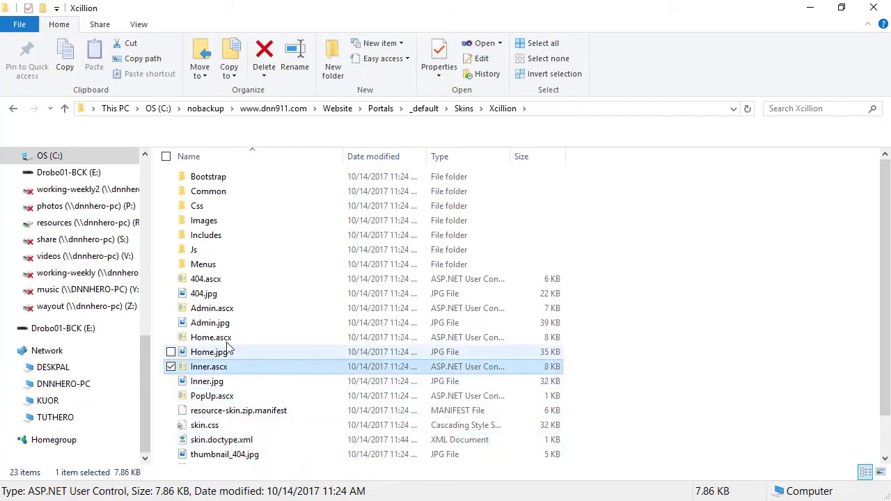
click(224, 338)
click(229, 309)
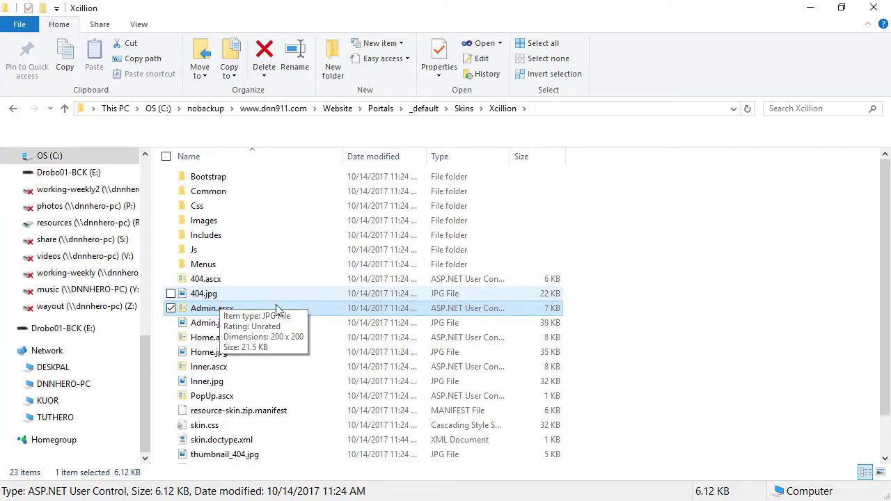
click(221, 338)
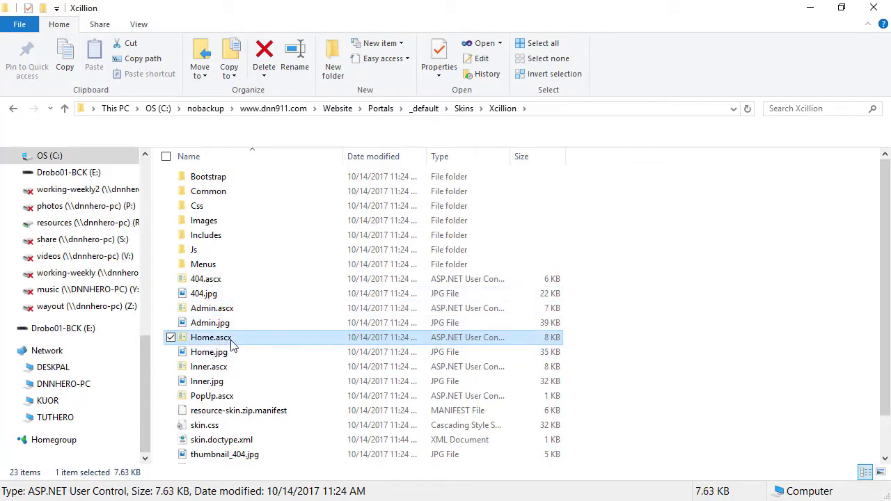
click(244, 440)
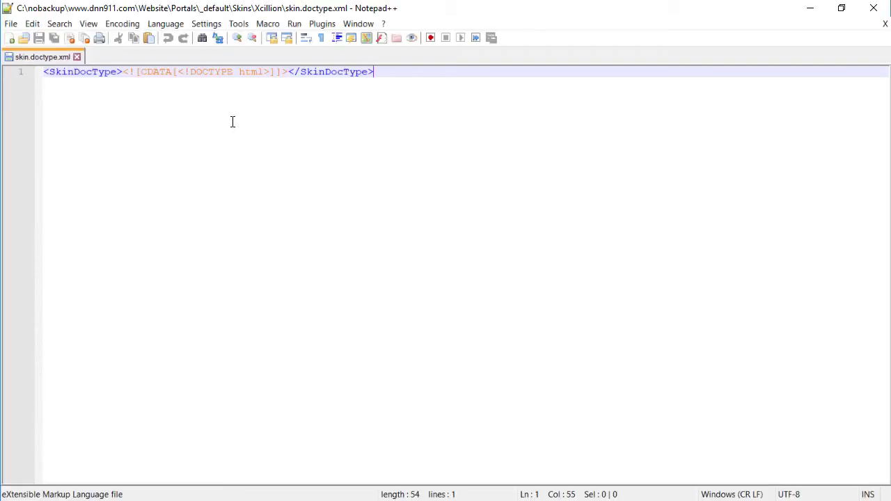
Select the <!DOCTYPE html> inside the CDATA block, minimize Notepad++, and return to Edge.
drag(178, 72, 271, 72)
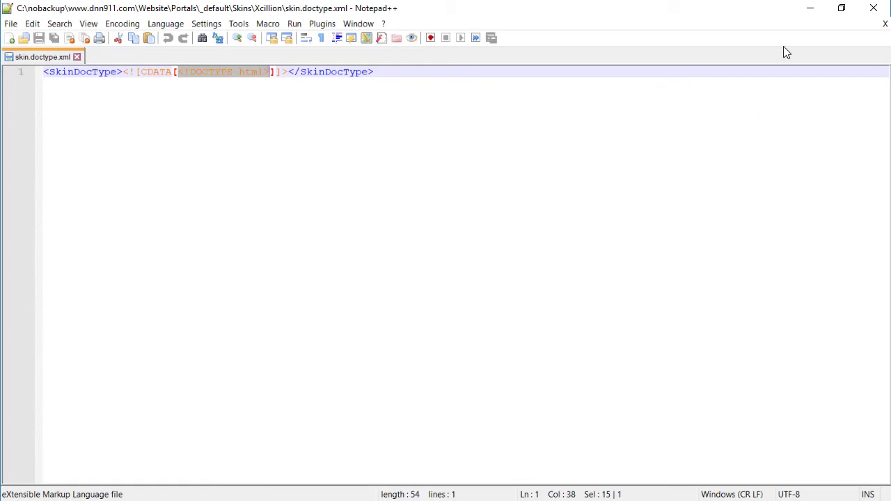
click(818, 10)
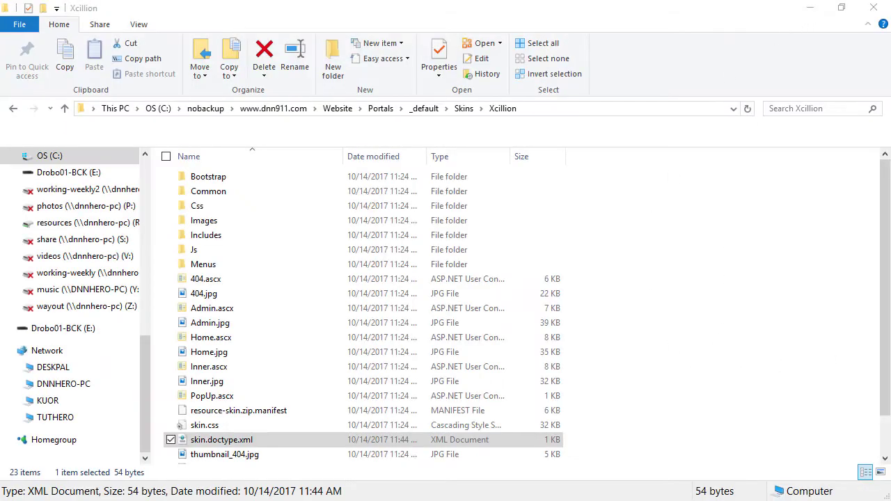
key(alt+Tab)
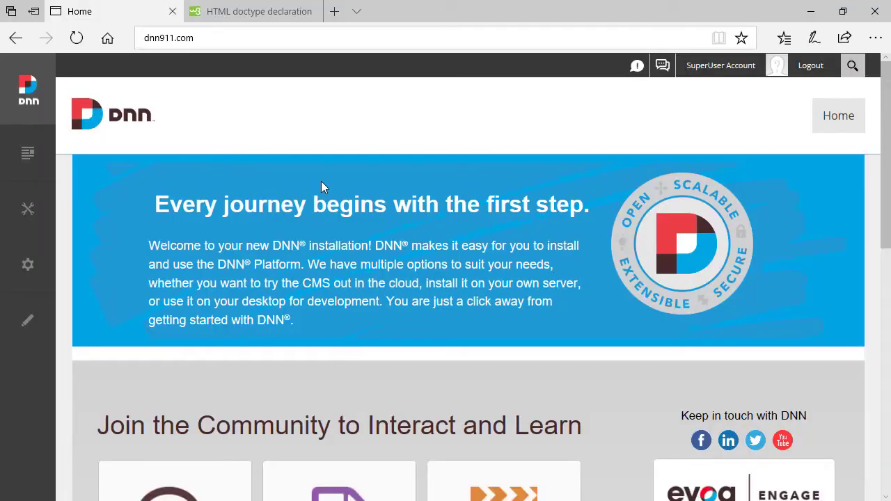
Copy the HTML 4.01 Strict DOCTYPE line from W3Schools' doctype page, then return to skin.doctype.xml.
click(240, 11)
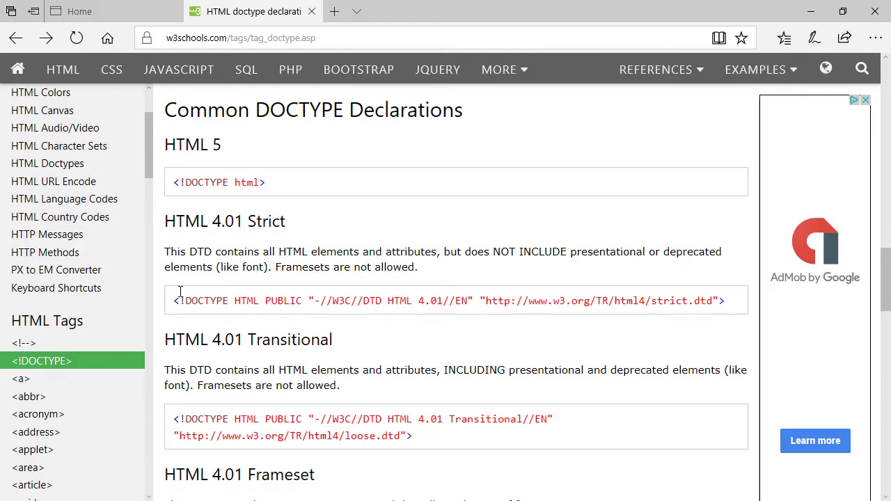
drag(272, 183, 175, 183)
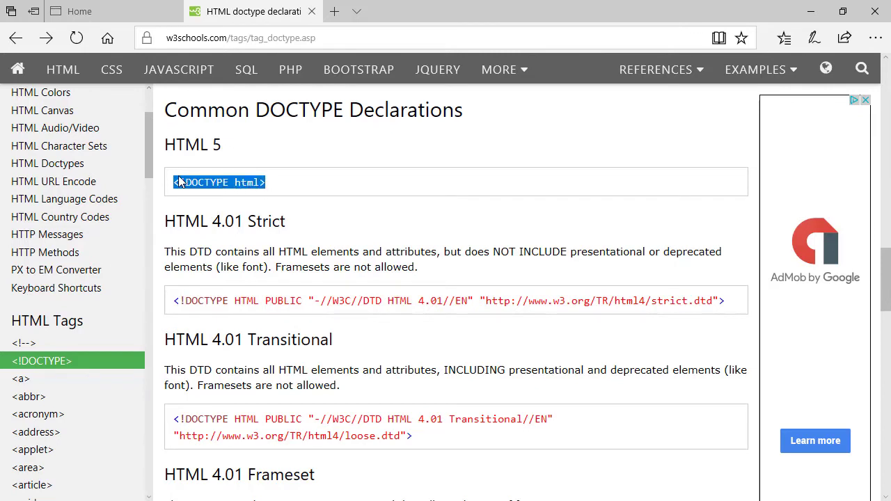
drag(175, 301, 715, 306)
right_click(715, 307)
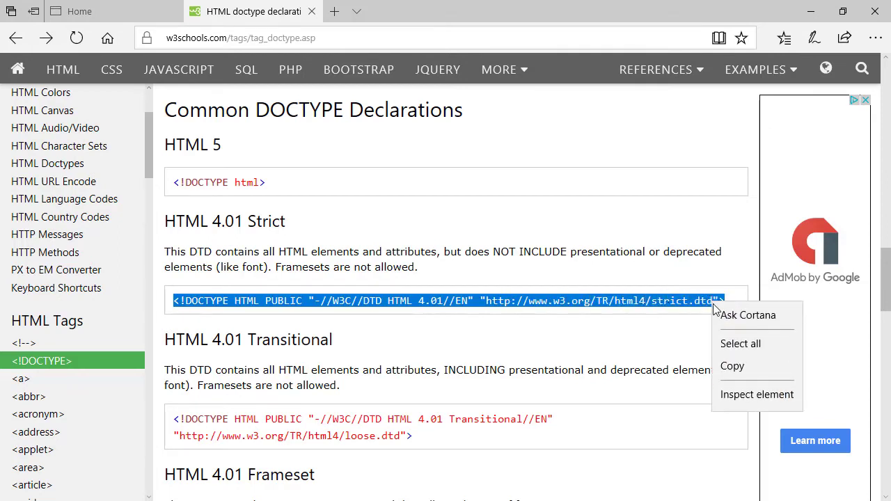
click(733, 368)
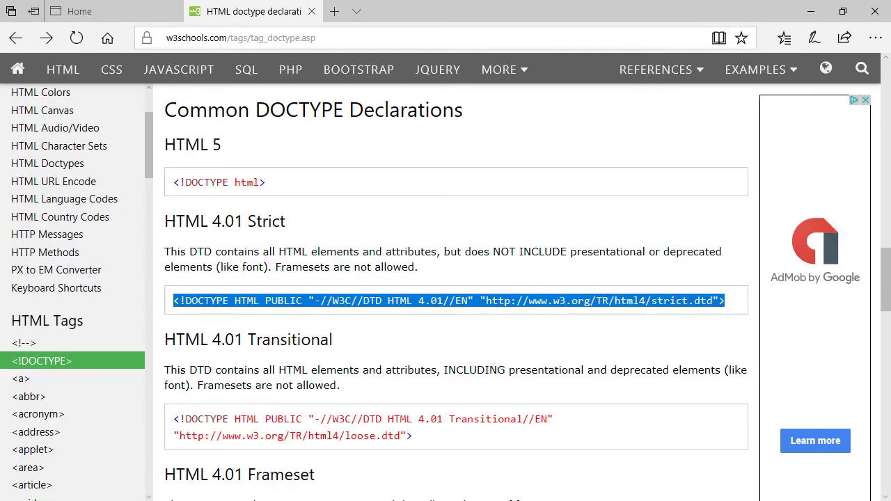
key(alt+Tab)
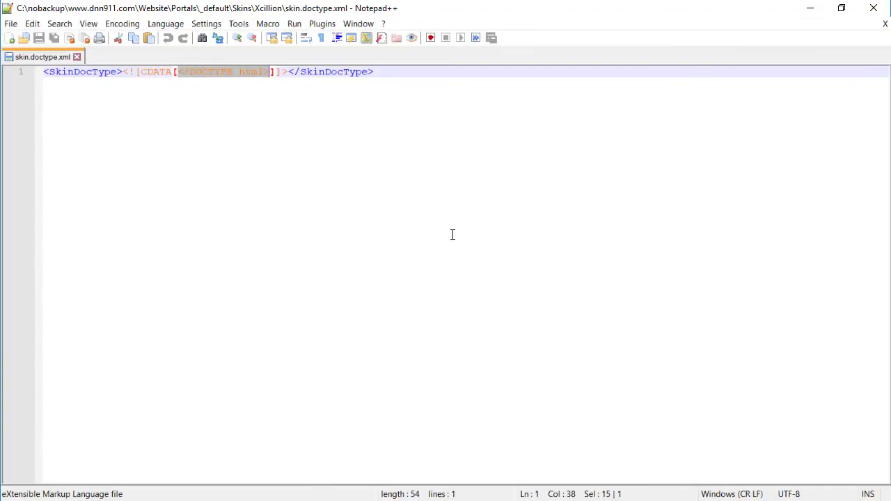
click(370, 151)
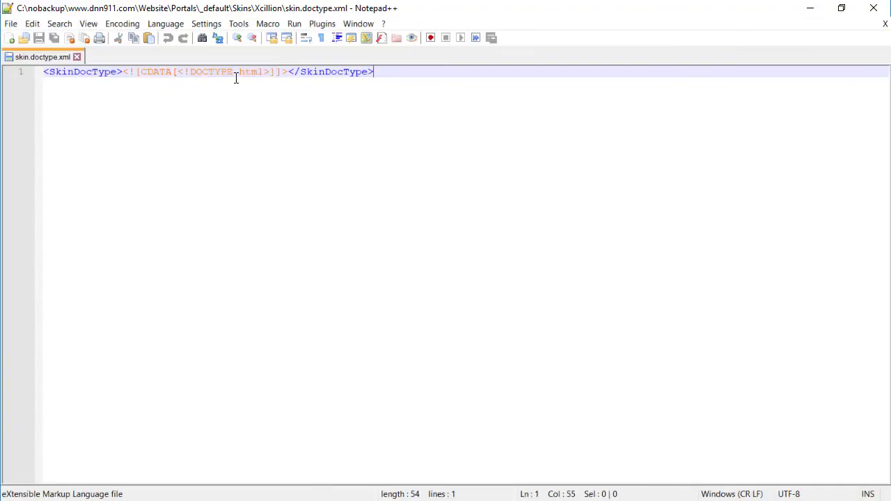
Paste the HTML 4.01 Strict DOCTYPE over <!DOCTYPE html> in the CDATA, remove the extra line break and space, and save.
click(179, 72)
key(shift+Right)
key(shift+Right)
key(Right)
click(272, 72)
key(shift+Left)
key(shift+Left)
key(shift+Left)
key(shift+Left)
key(shift+Left)
key(shift+Left)
key(shift+Left)
key(shift+Left)
key(shift+Left)
key(shift+Left)
key(shift+Left)
key(shift+Left)
key(shift+Left)
key(shift+Left)
key(shift+Left)
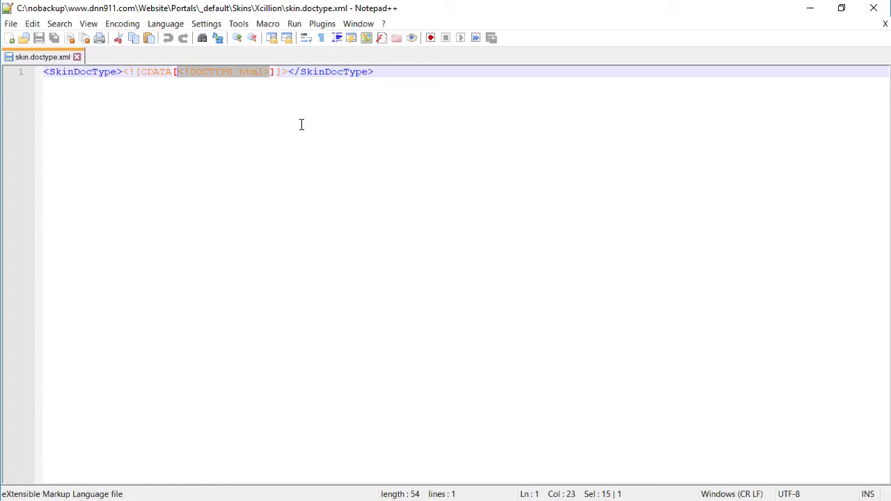
key(ctrl+v)
key(BackSpace)
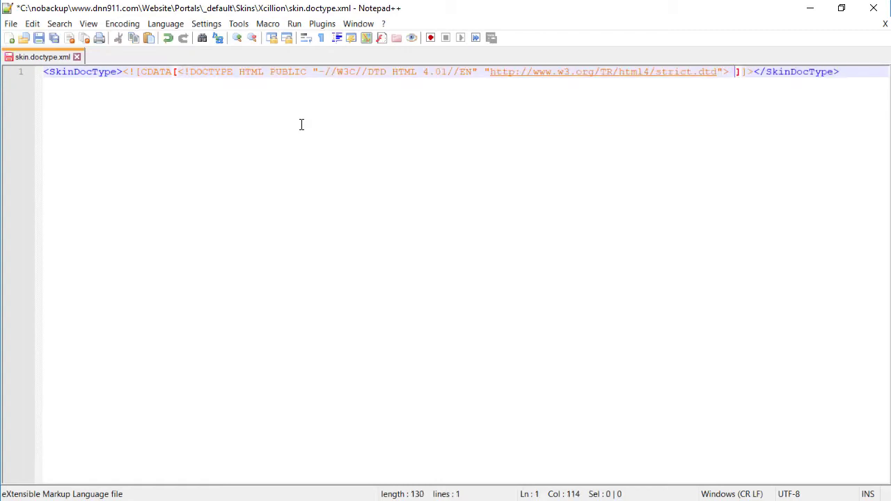
key(BackSpace)
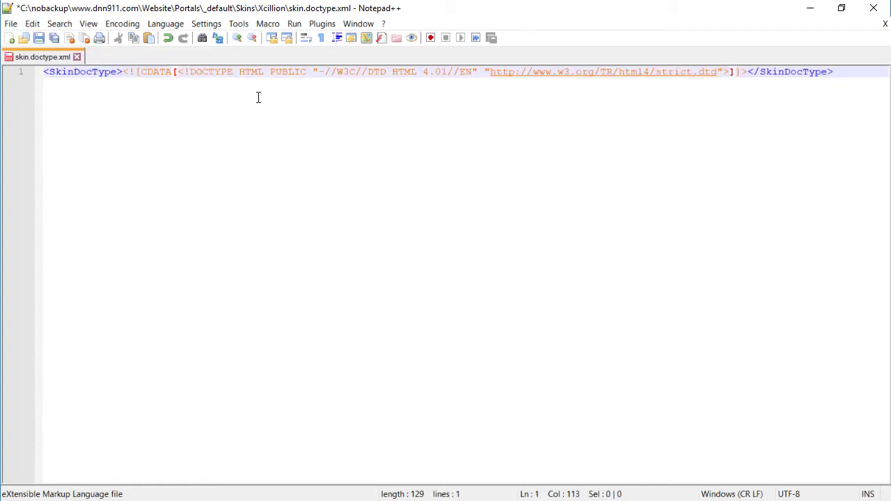
click(37, 38)
key(alt+Tab)
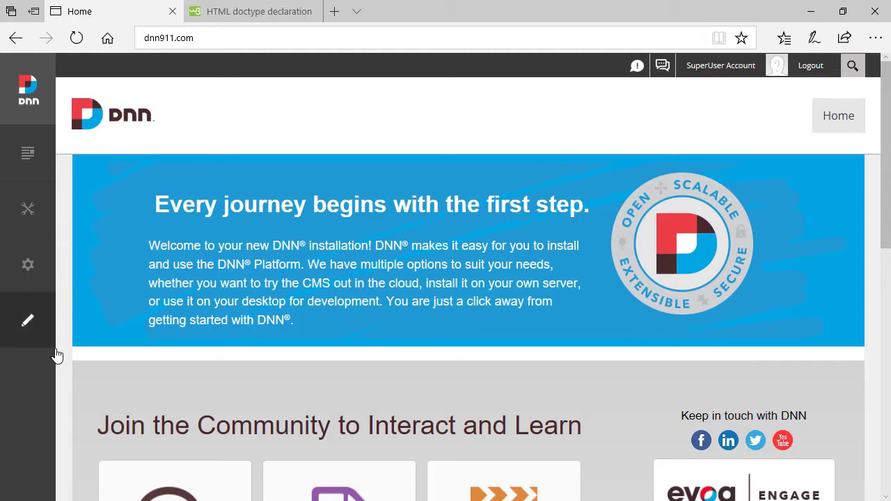
Restart the application from Settings > Servers, close the panel, and reload the Home page with F5.
click(28, 265)
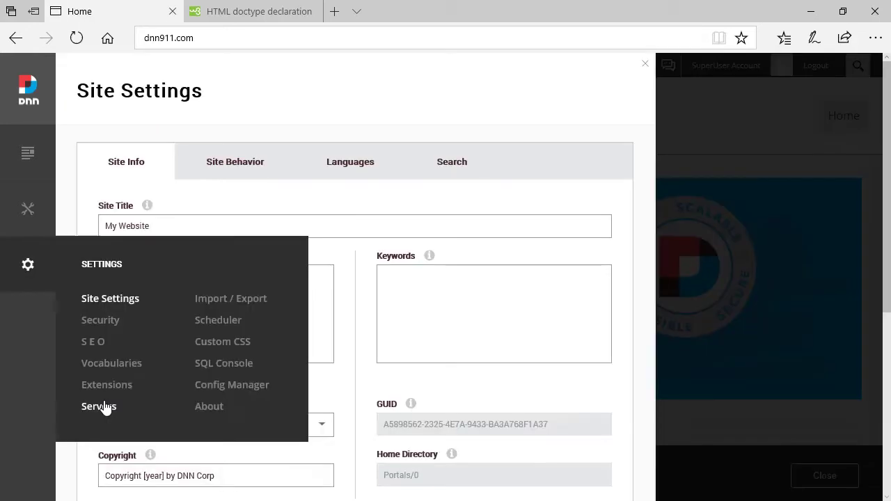
click(105, 406)
click(488, 89)
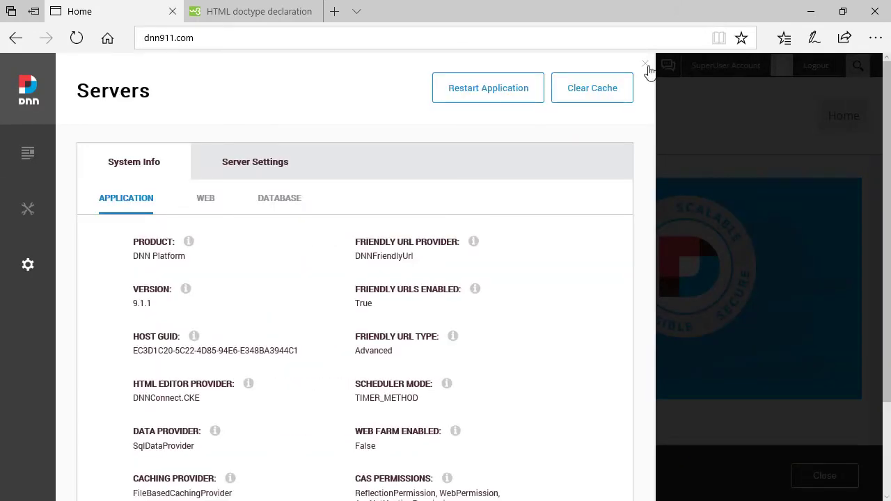
click(645, 66)
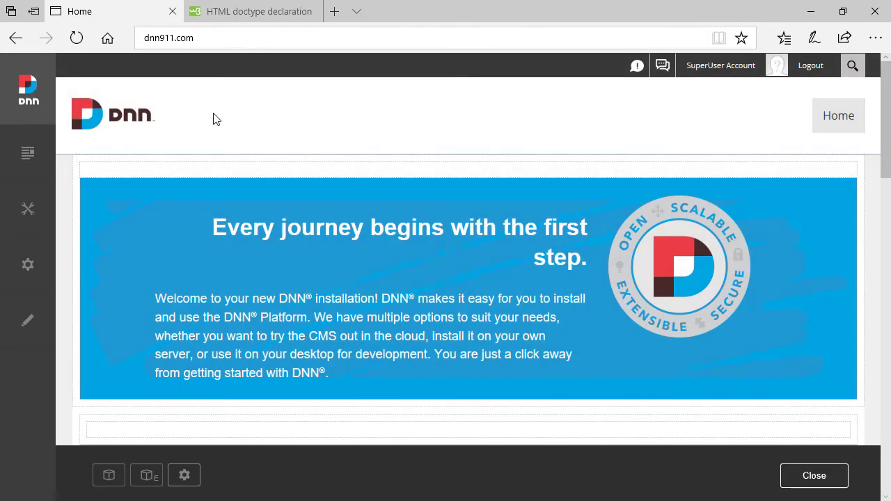
key(F5)
View the Home page source in the F12 Debugger and highlight the end of its DOCTYPE line.
right_click(237, 106)
click(286, 190)
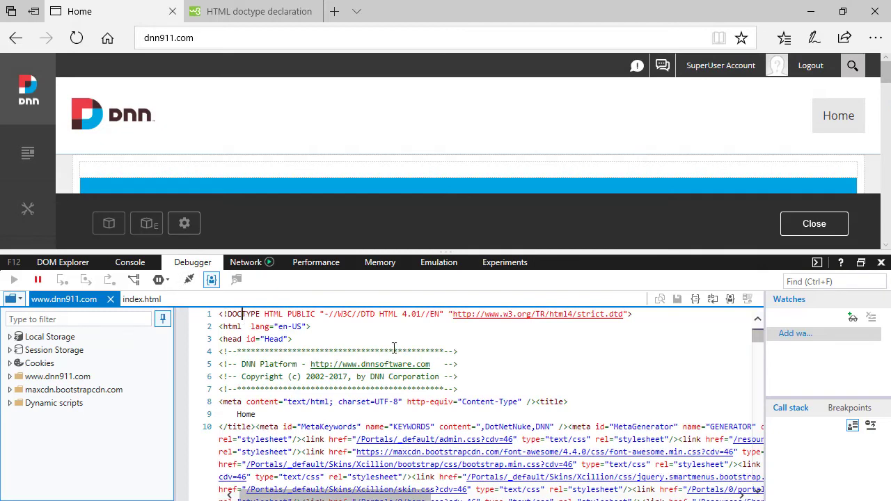
drag(634, 314, 218, 326)
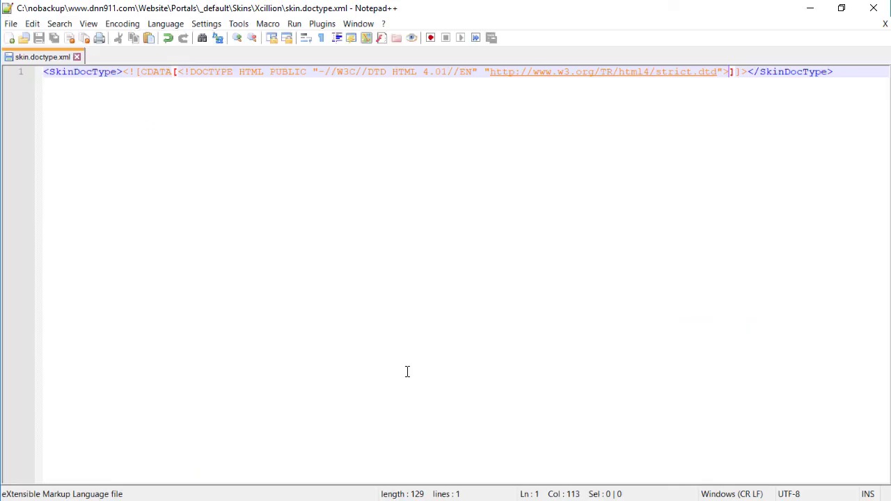
Select the full DOCTYPE line in skin.doctype.xml, then switch to the Xcillion folder window.
key(End)
drag(832, 72, 218, 60)
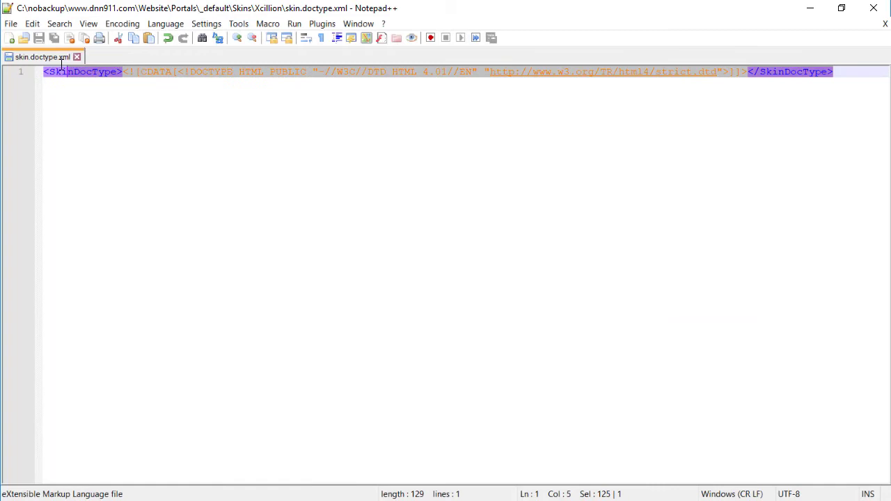
drag(61, 64, 42, 70)
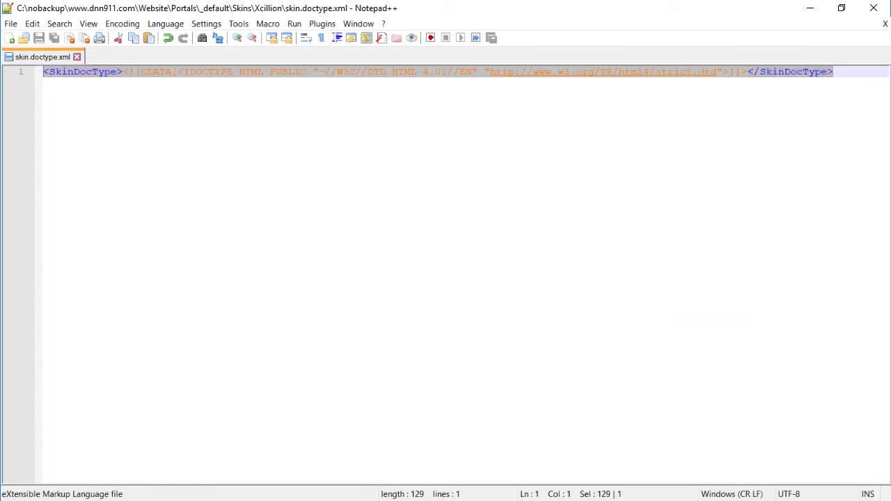
key(alt+Tab)
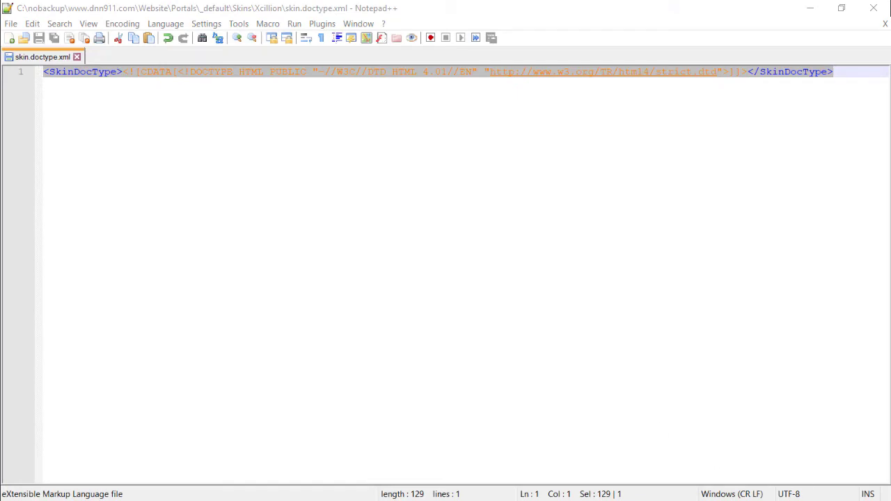
Point out skin.doctype.xml and the Admin, Home, Inner and PopUp layout files in the Xcillion folder.
key(super+Up)
scroll(557, 235, down, 1)
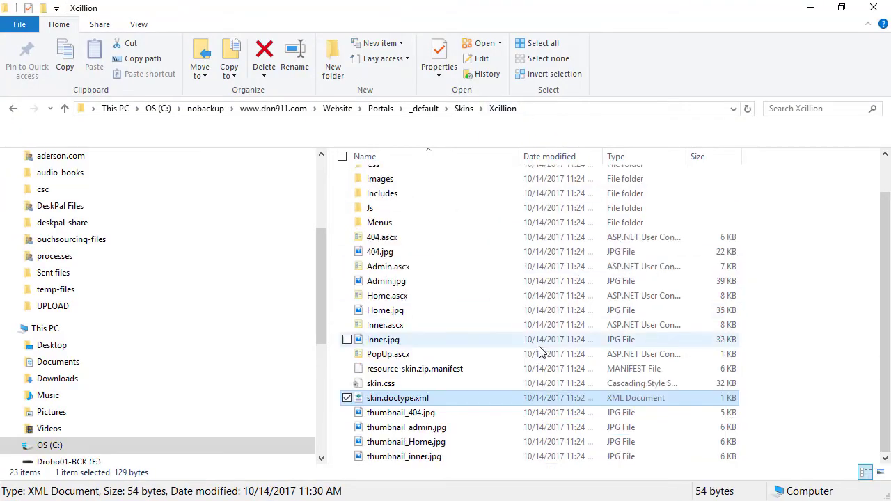
click(412, 414)
click(410, 399)
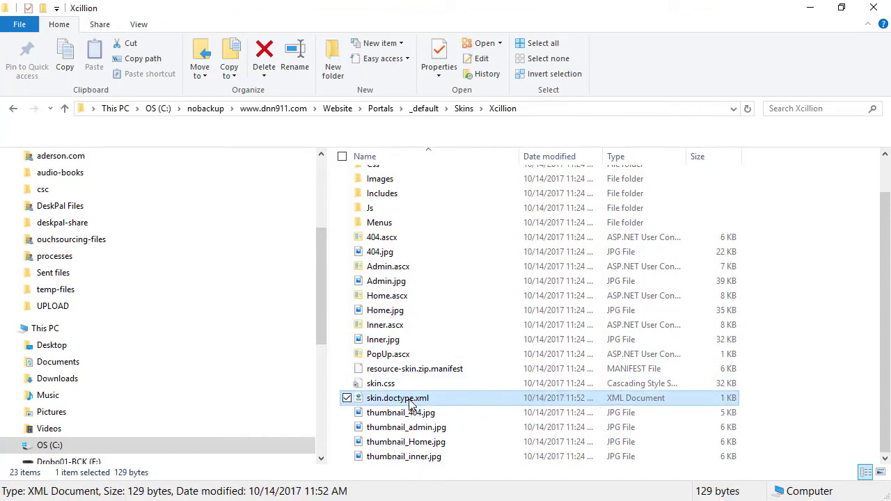
click(385, 355)
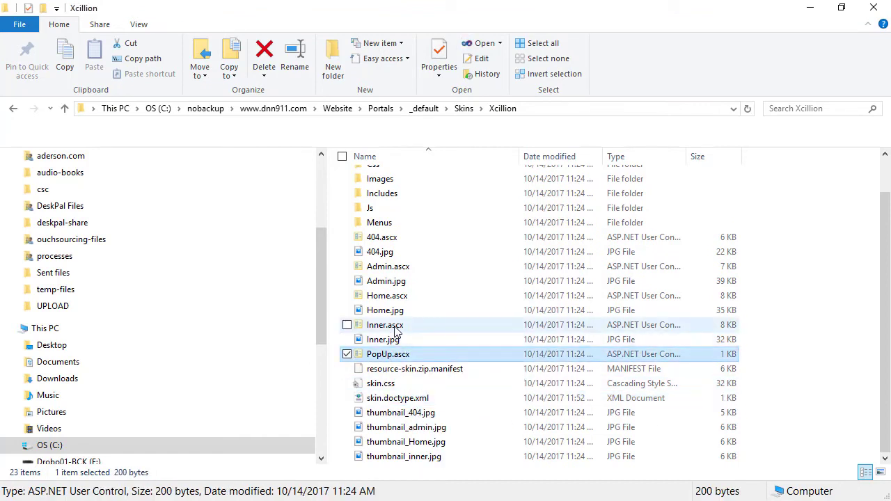
click(393, 330)
click(397, 300)
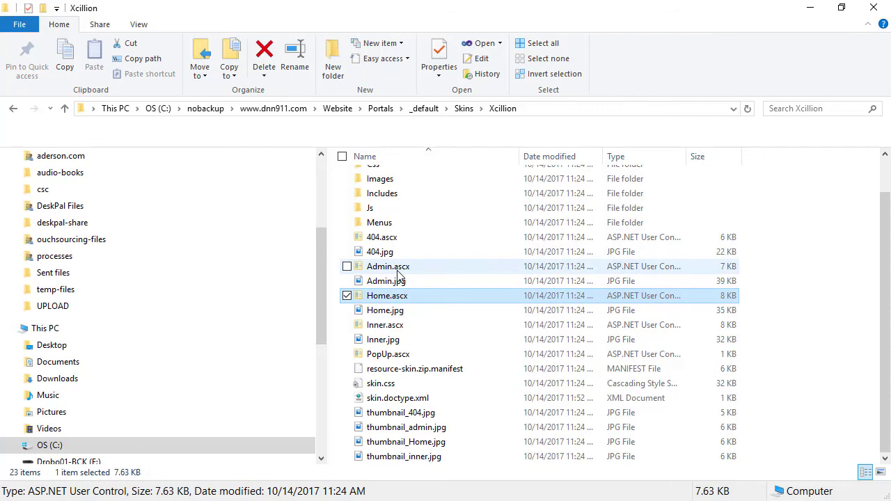
click(398, 272)
click(397, 295)
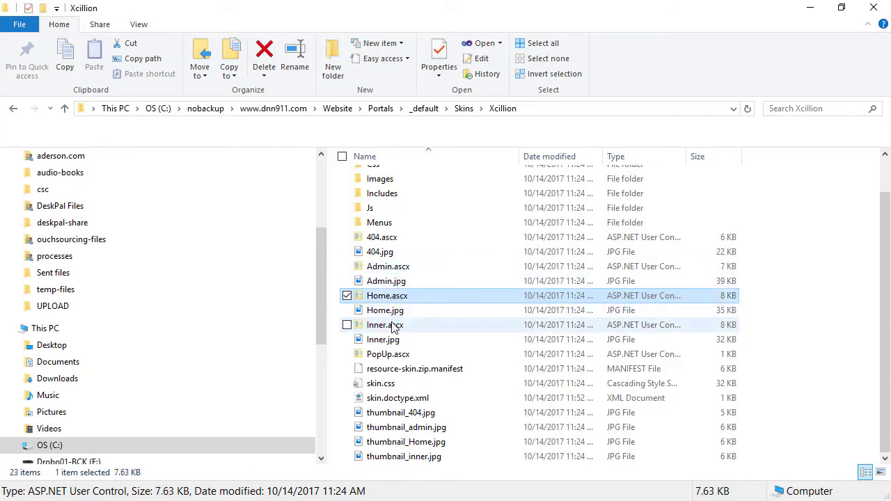
click(391, 326)
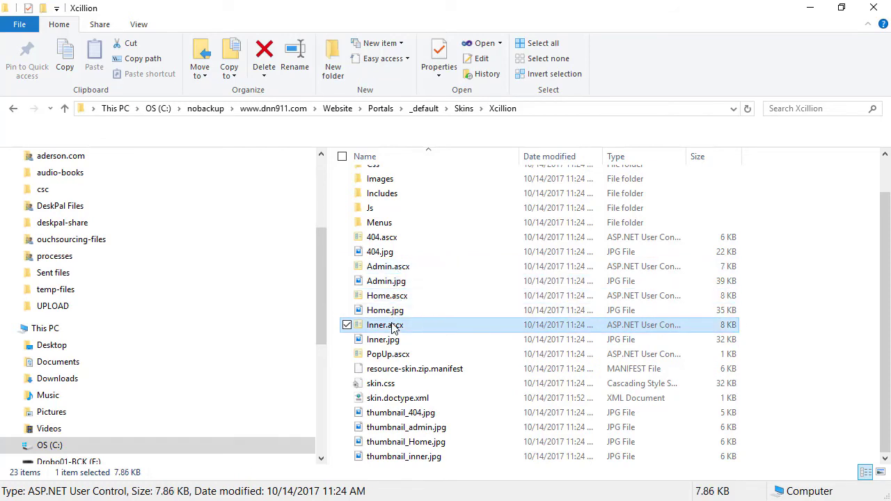
Duplicate skin.doctype.xml in the Xcillion folder with Ctrl+C and Ctrl+V.
click(424, 402)
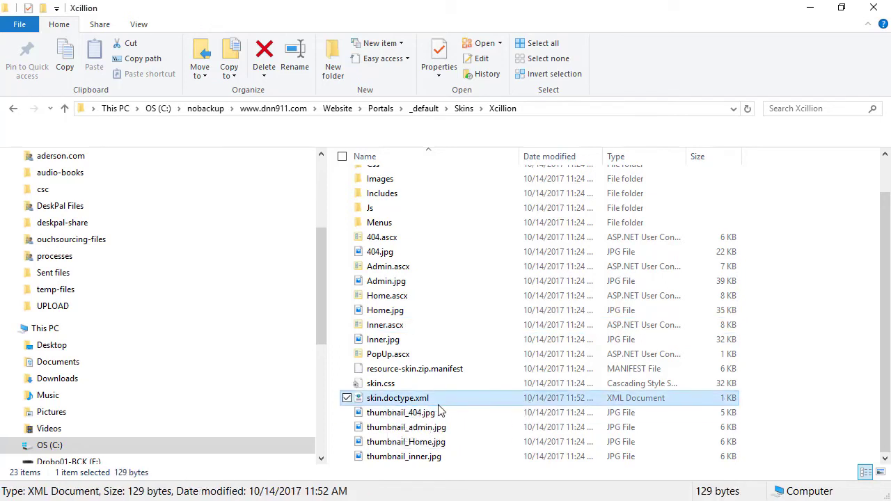
key(ctrl+c)
key(ctrl+v)
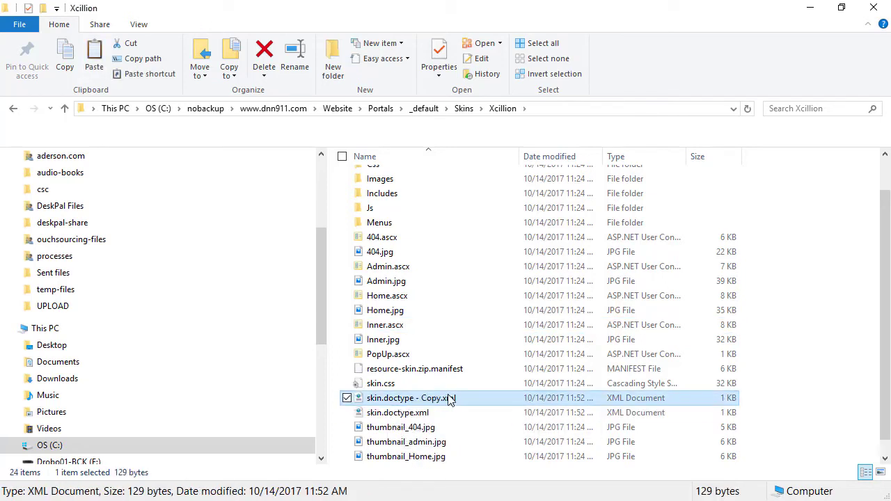
Rename the copy to Home.doctype.xml, matching the Home.ascx layout name.
click(387, 298)
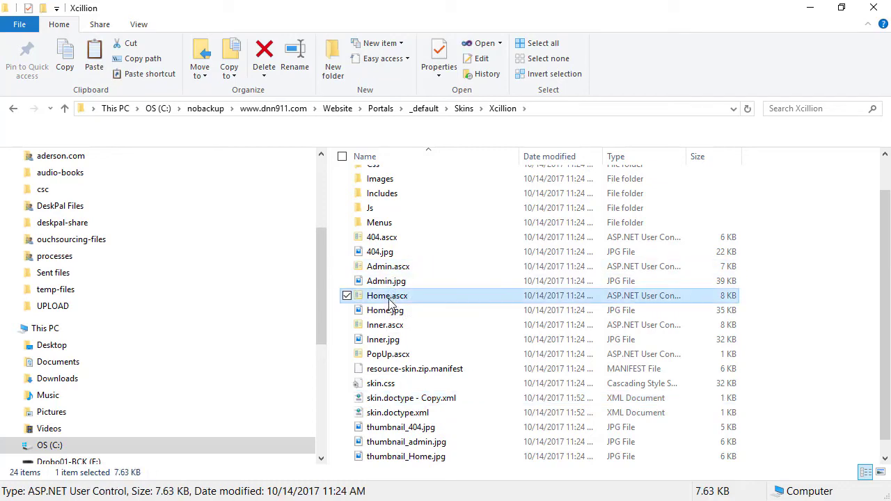
key(F2)
key(Escape)
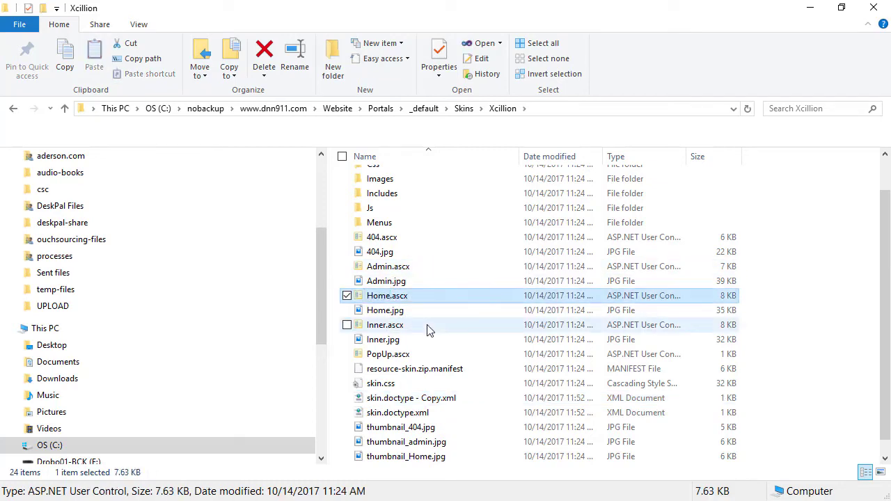
key(Down)
key(Down)
key(Down)
key(Down)
key(Down)
key(Down)
key(Down)
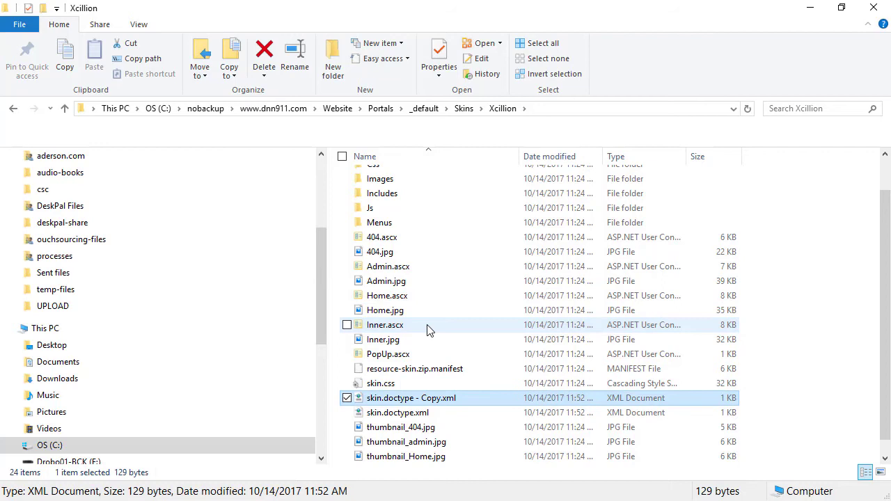
key(F2)
key(Home)
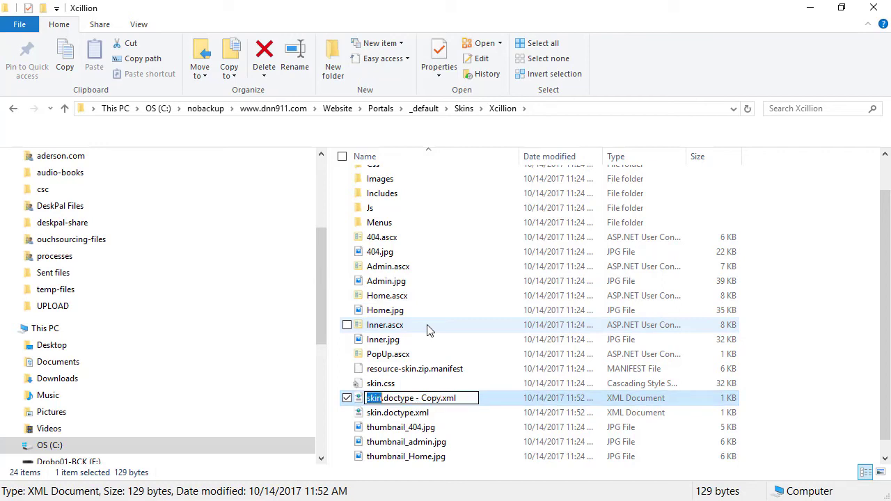
text(Home)
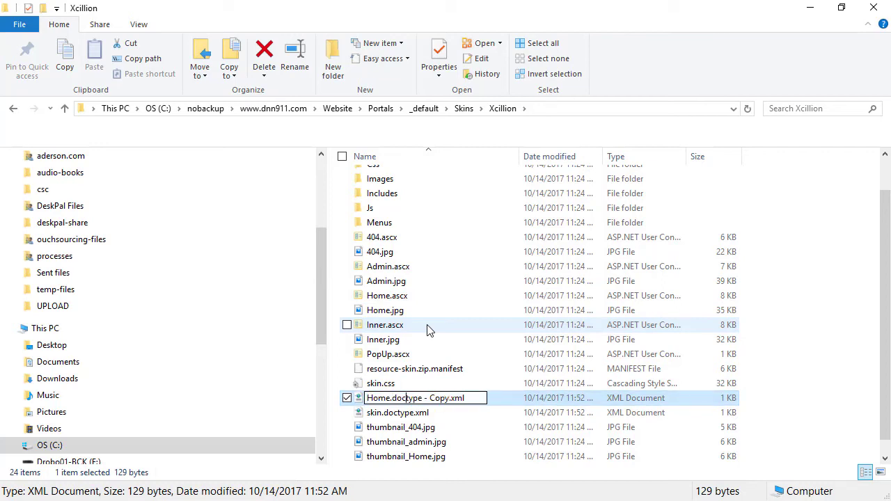
key(Delete)
key(Delete)
key(Delete)
key(Delete)
key(Delete)
key(Delete)
key(Delete)
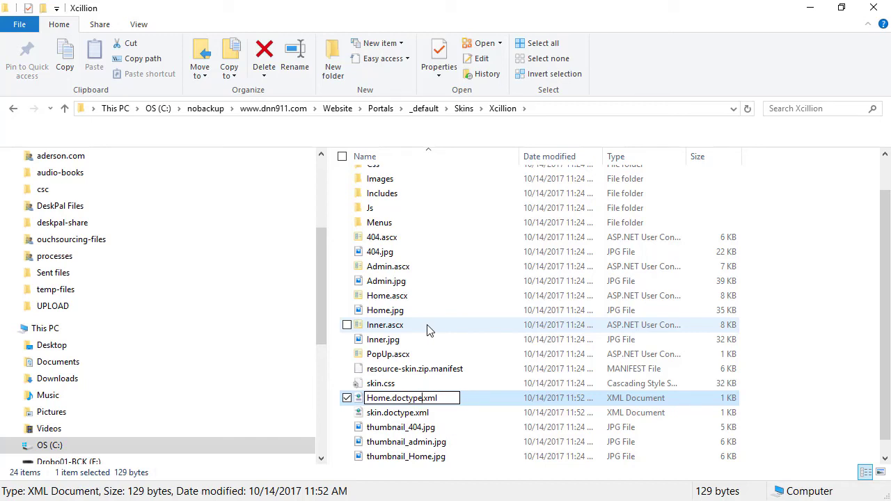
key(Return)
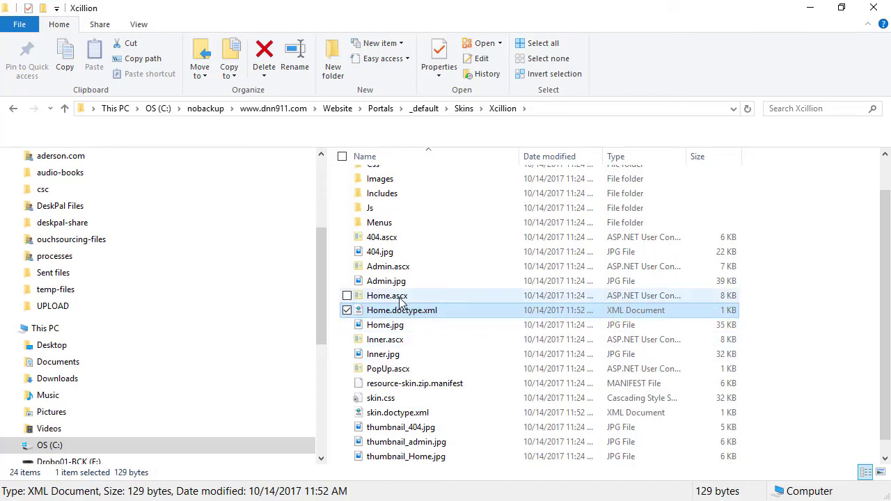
Compare Home.ascx, the new Home.doctype.xml and skin.doctype.xml, then minimize the file windows.
click(401, 304)
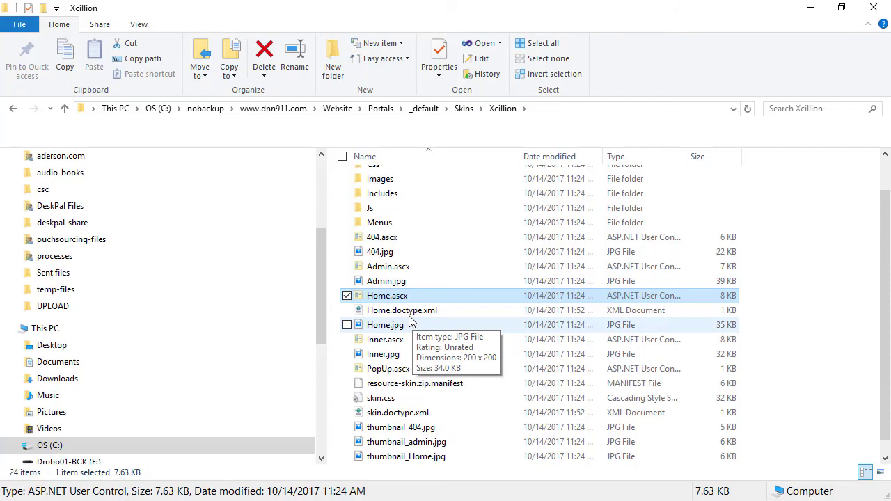
click(406, 316)
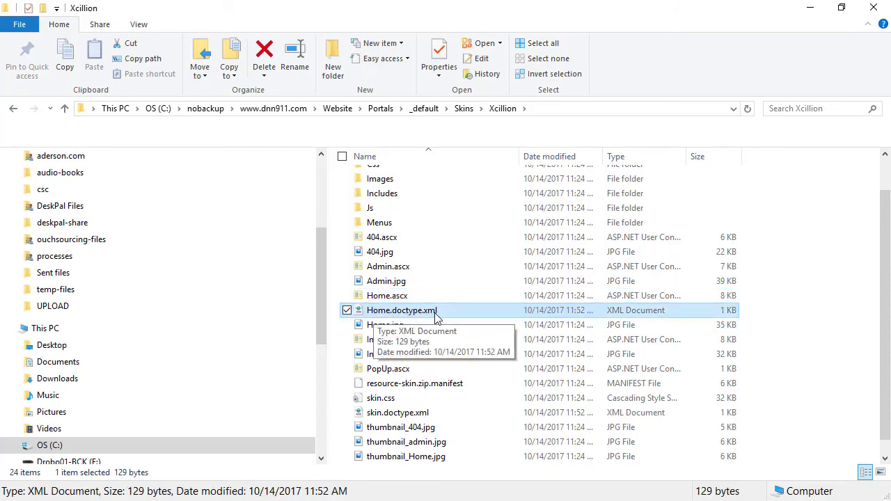
click(413, 413)
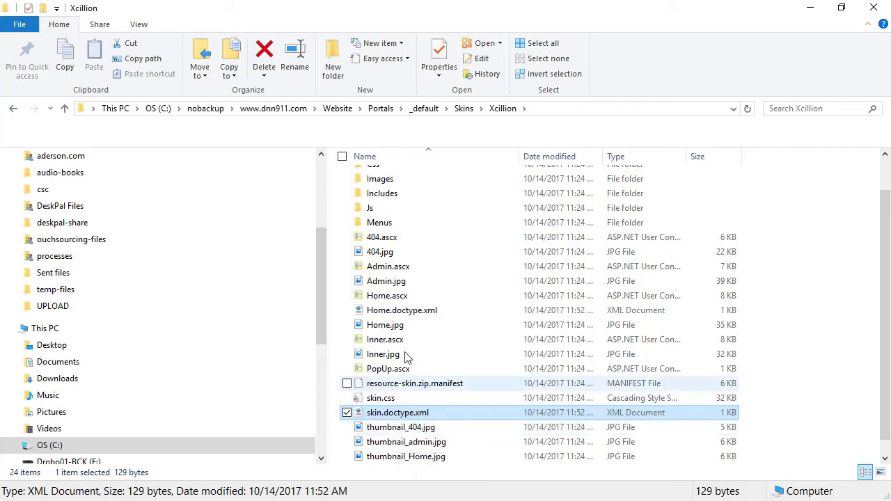
click(390, 426)
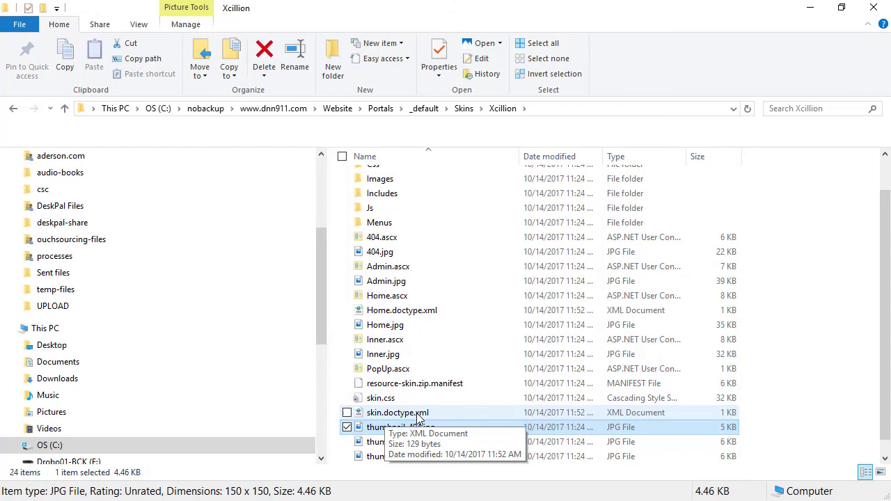
key(alt+Tab)
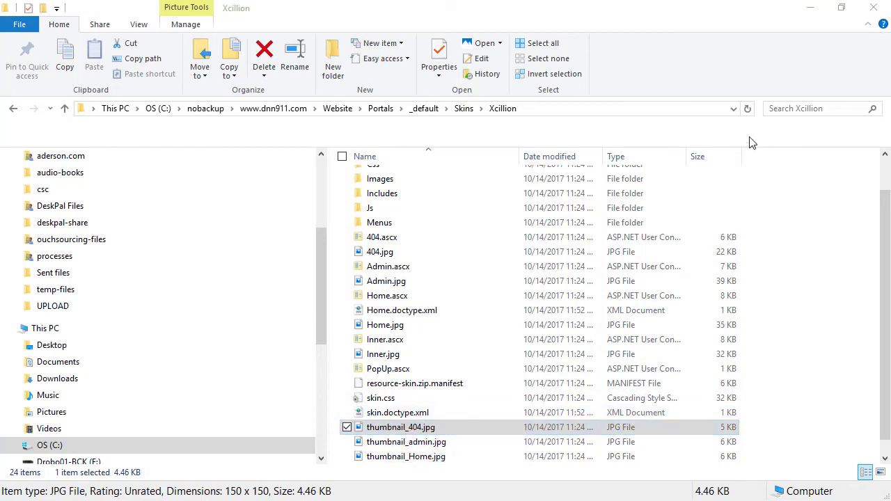
click(809, 7)
Minimize Notepad++ and close Edge's developer tools to show the full Home page.
click(813, 8)
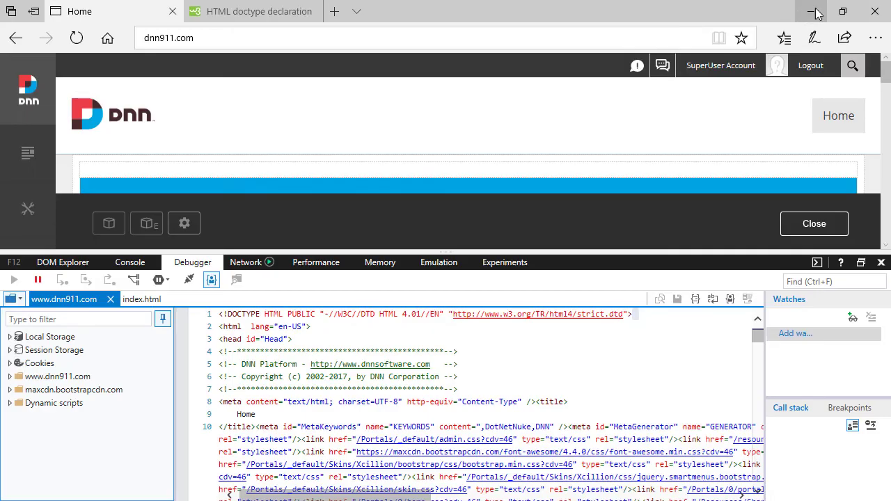
click(881, 263)
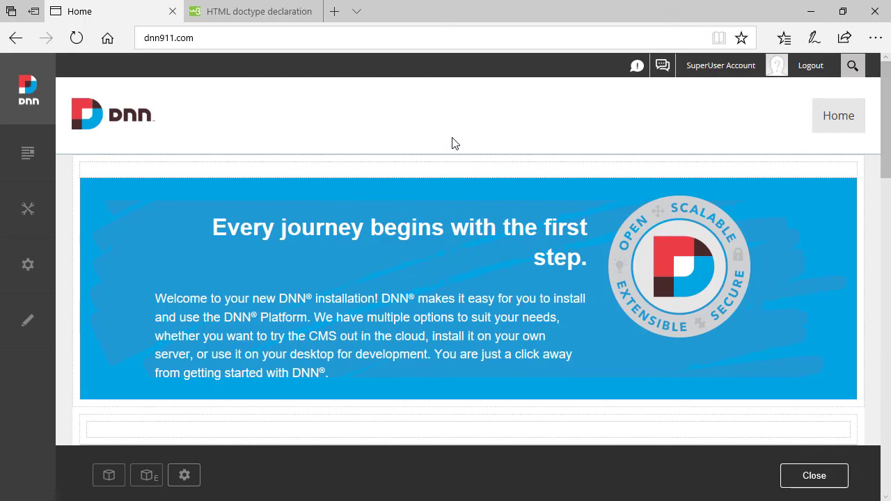